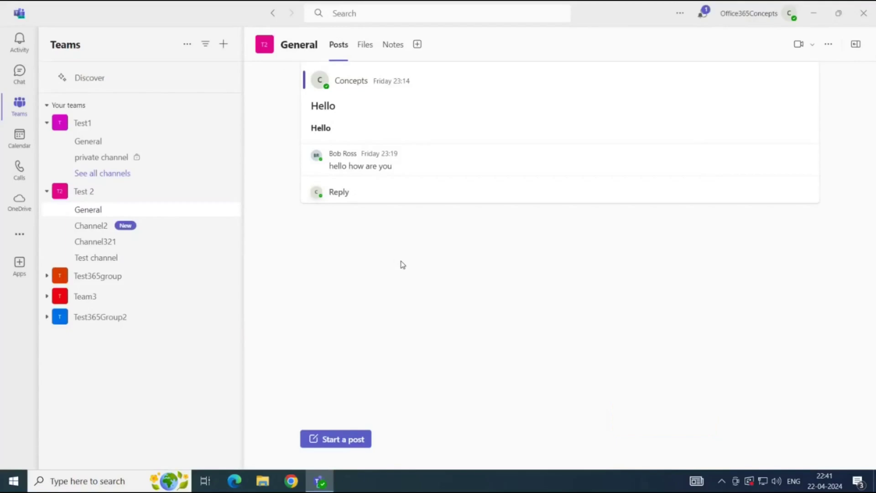
Open Channel2's Get email address dialog and expand Advanced settings for who can send email.
mouse_move(220, 233)
left_click(221, 227)
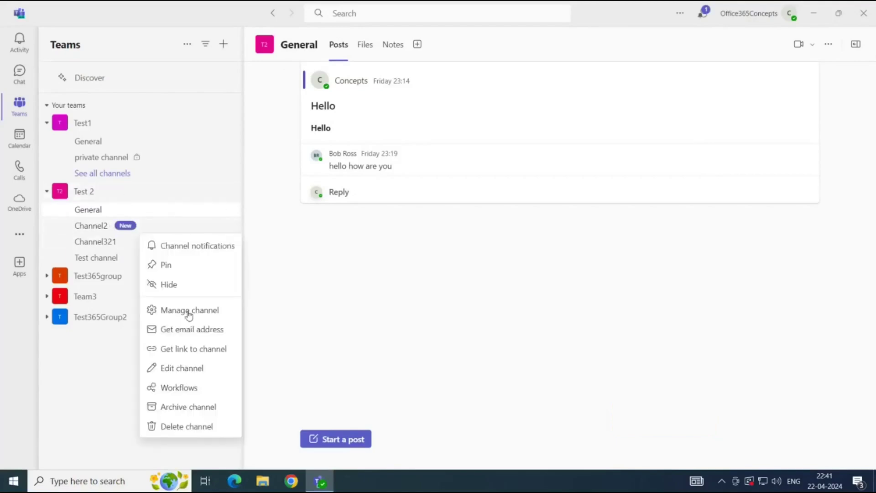
left_click(191, 333)
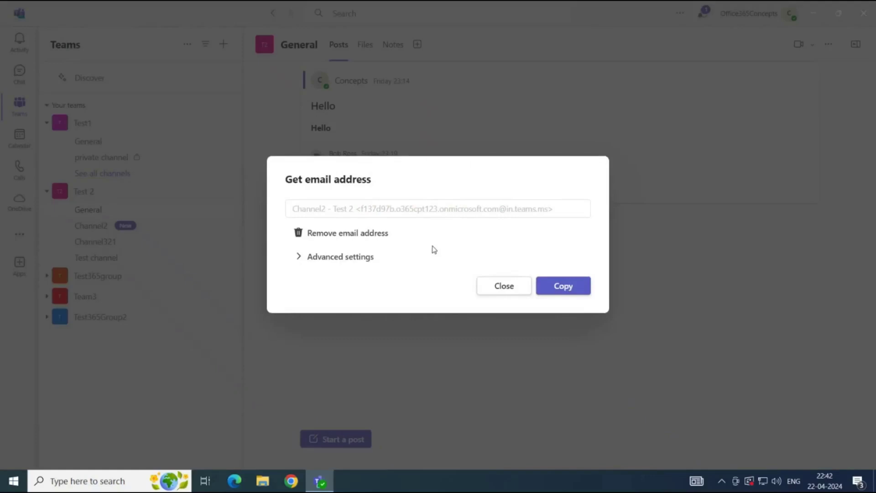
left_click(332, 258)
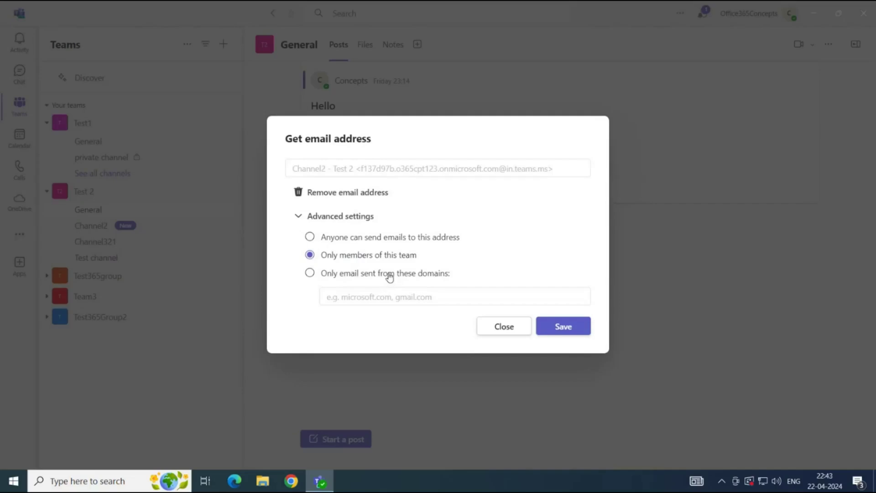
left_click(310, 273)
Copy Channel2's email address and switch to Outlook mail in Chrome.
left_click(354, 289)
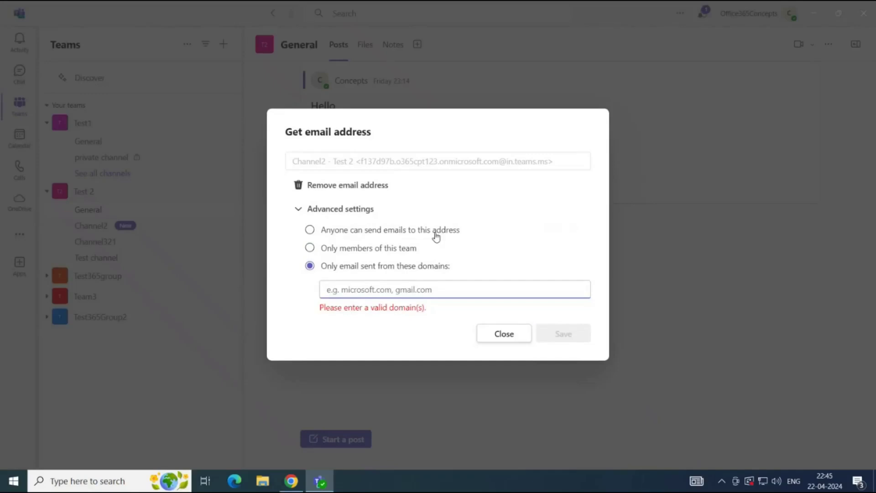
double_click(415, 164)
left_click(418, 163)
triple_click(417, 164)
right_click(404, 165)
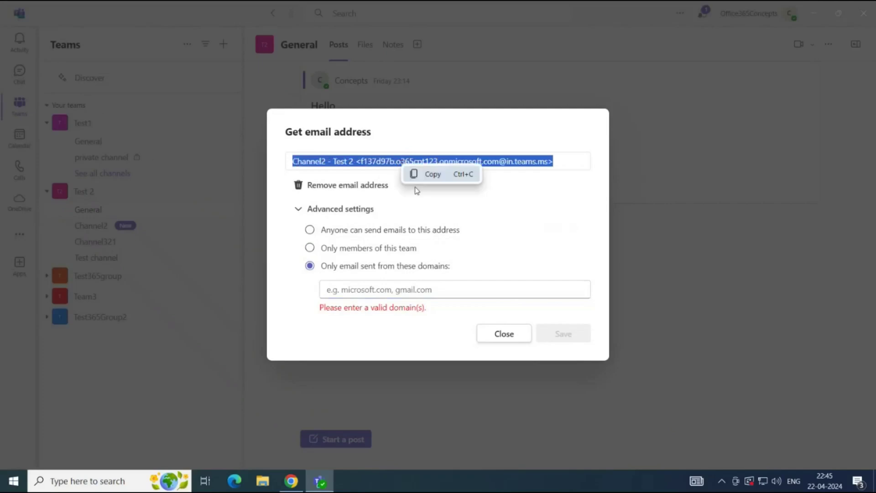
left_click(443, 180)
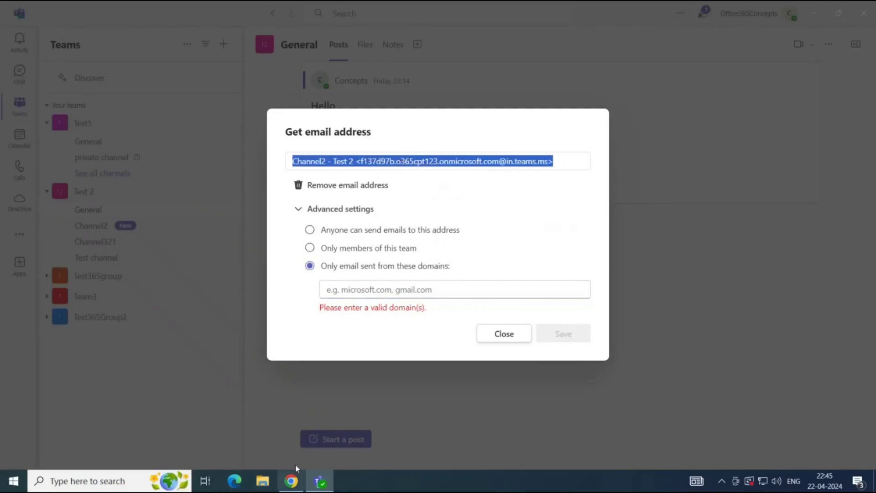
left_click(293, 481)
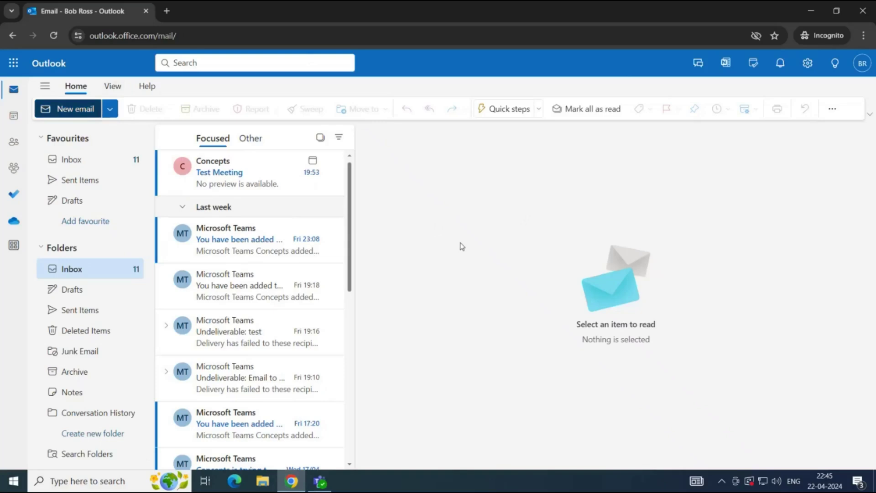
Start a new email addressed to Channel2's pasted email address.
key("n")
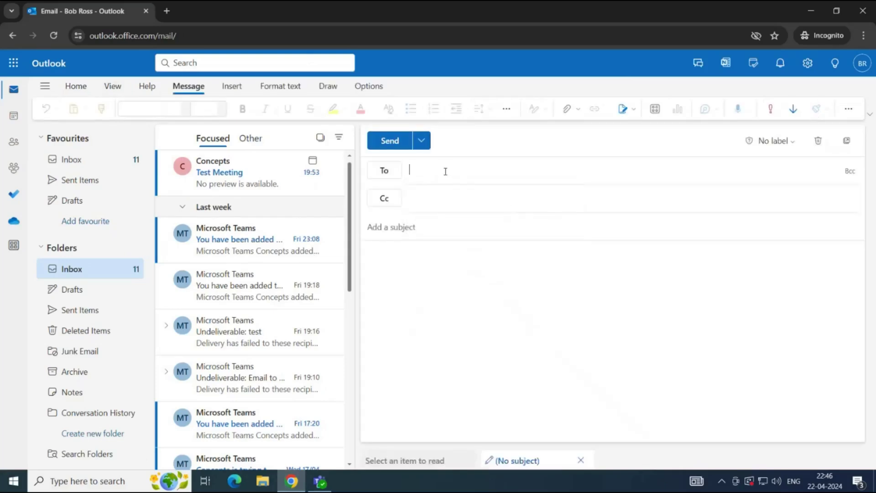
right_click(446, 171)
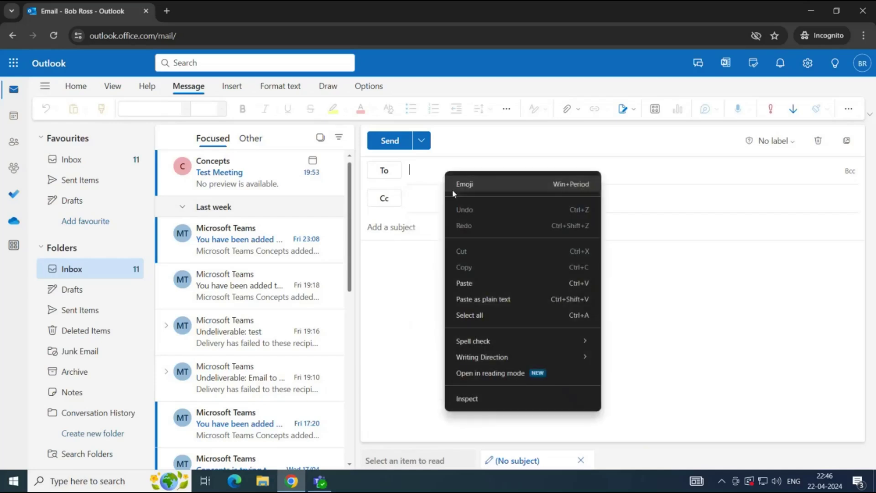
left_click(461, 284)
left_click(439, 230)
Give the email subject 'Test' and body 'Test email', send it, and return to Teams.
type("Test")
key("Tab")
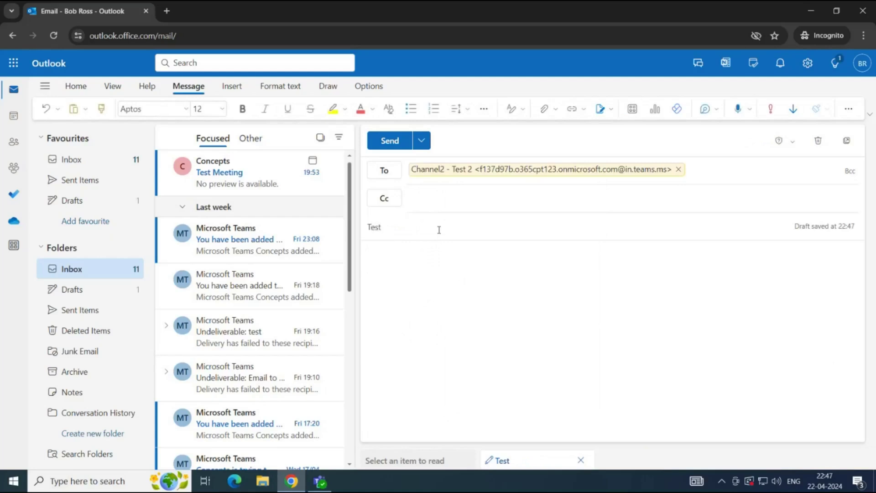
type("Test email")
left_click(382, 145)
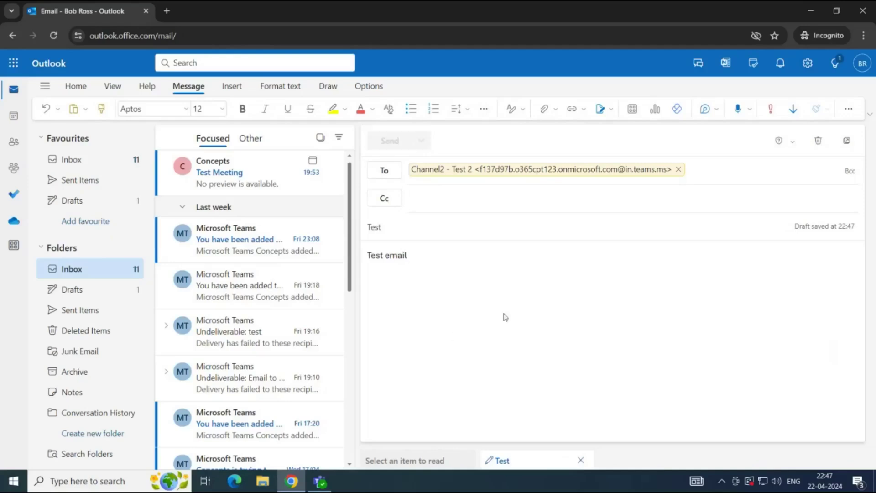
key("alt+Tab")
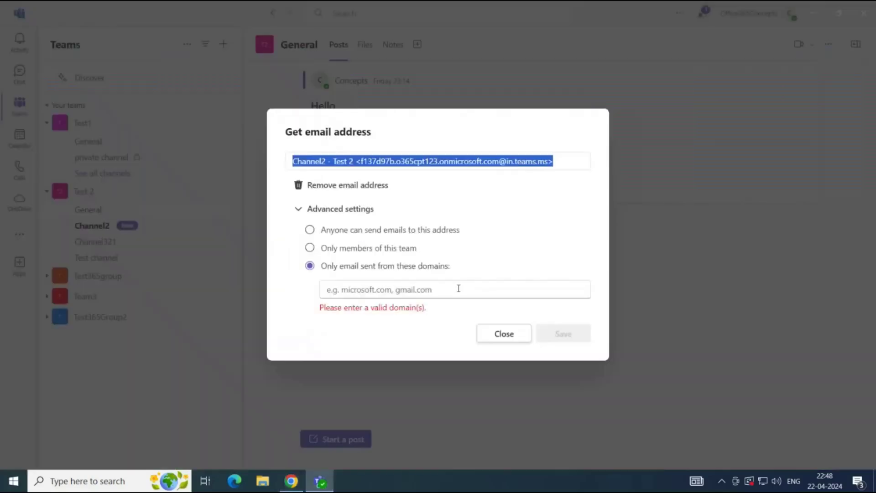
Close the address dialog, find the Test post in Channel2, and view its original email.
left_click(496, 326)
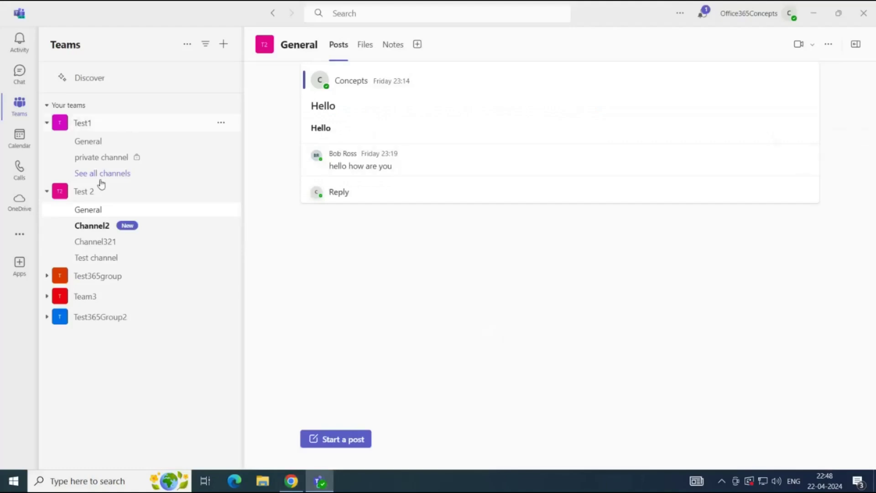
left_click(96, 231)
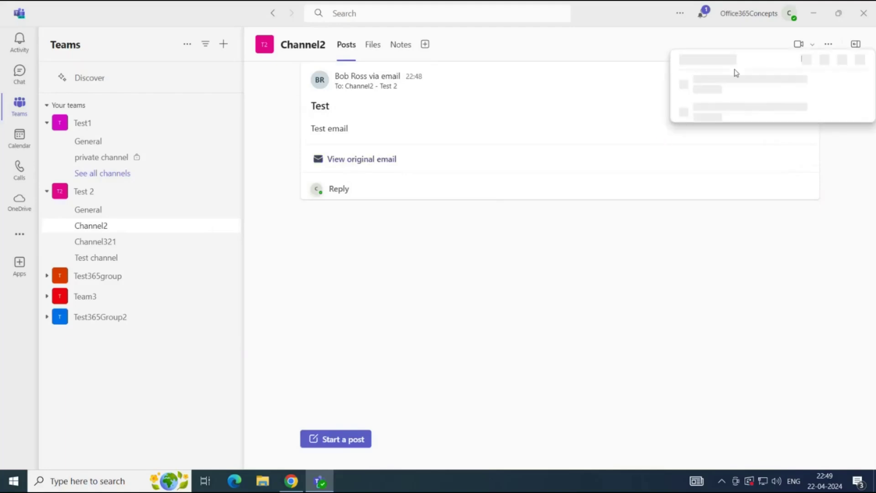
left_click(706, 90)
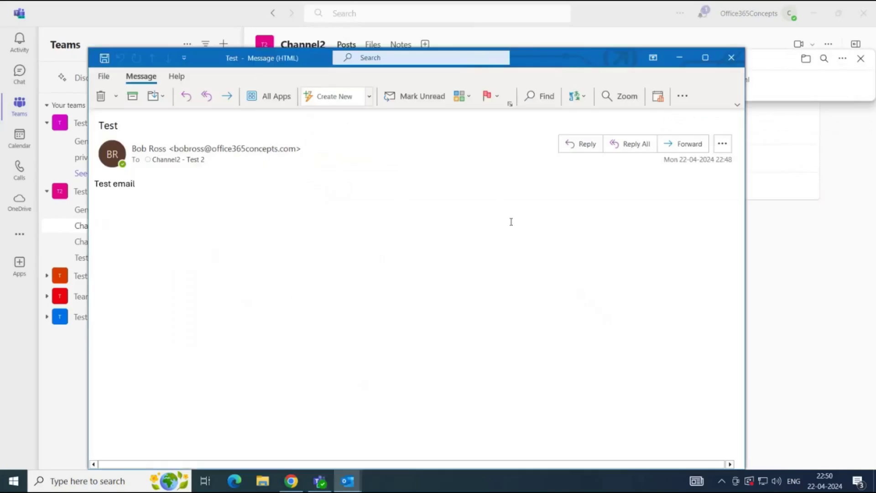
key("Escape")
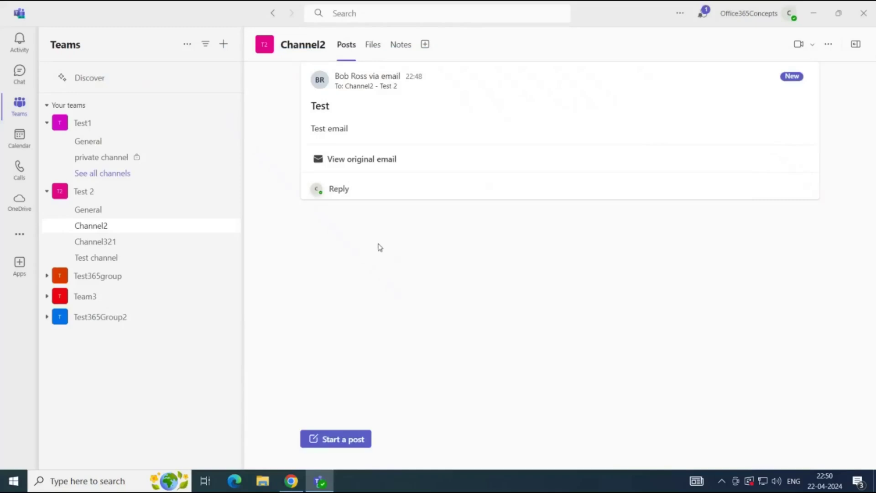
Reply 'hi' to the emailed Test post in Channel2.
left_click(342, 195)
type("hi")
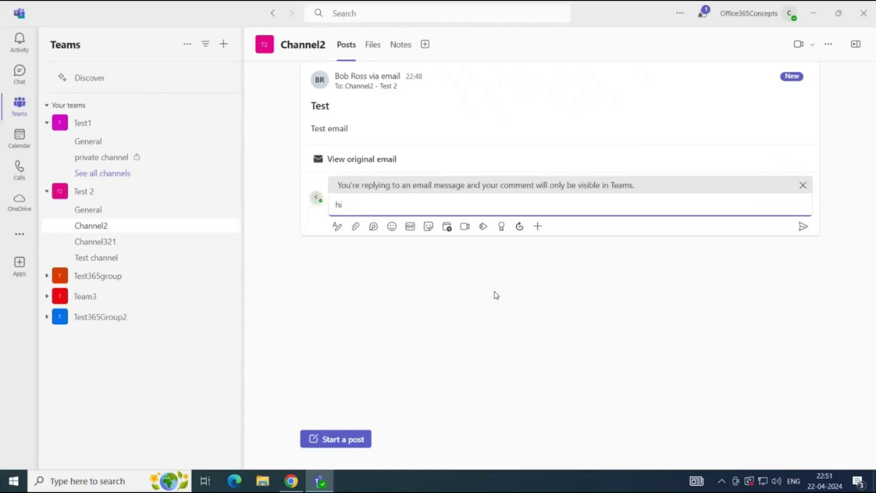
left_click(802, 227)
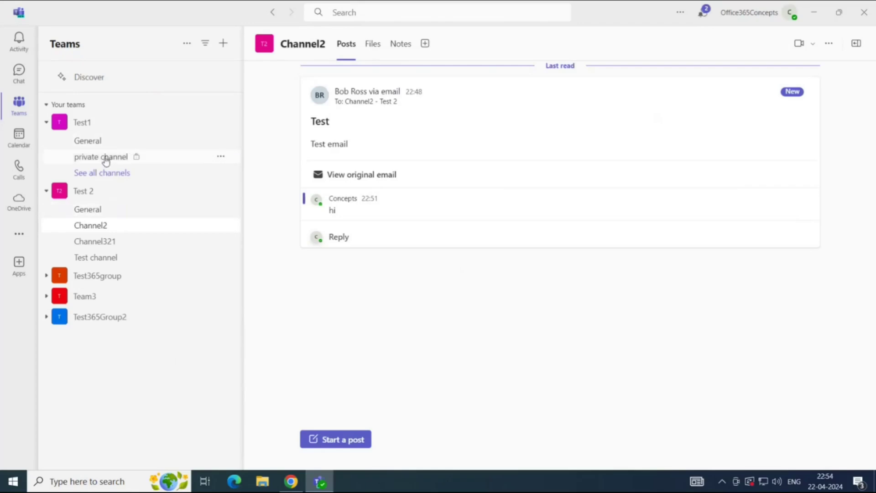
Look through the private channel's and Test1 General channel's settings.
left_click(219, 158)
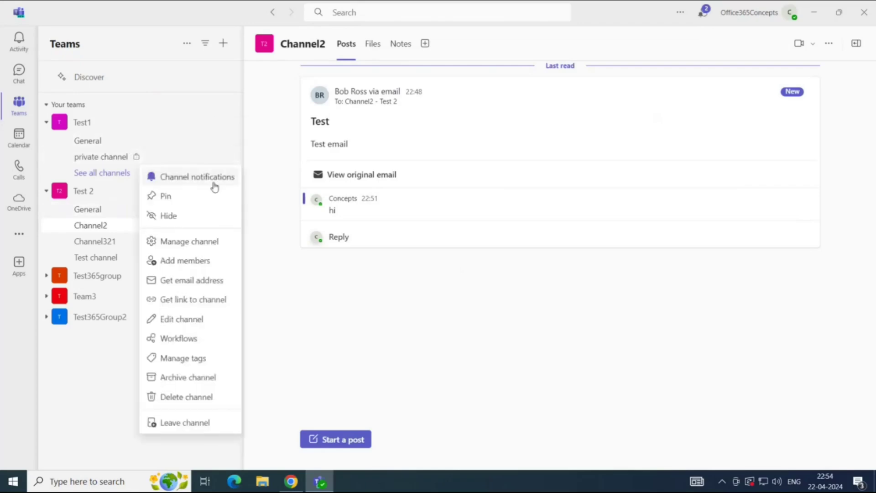
left_click(196, 248)
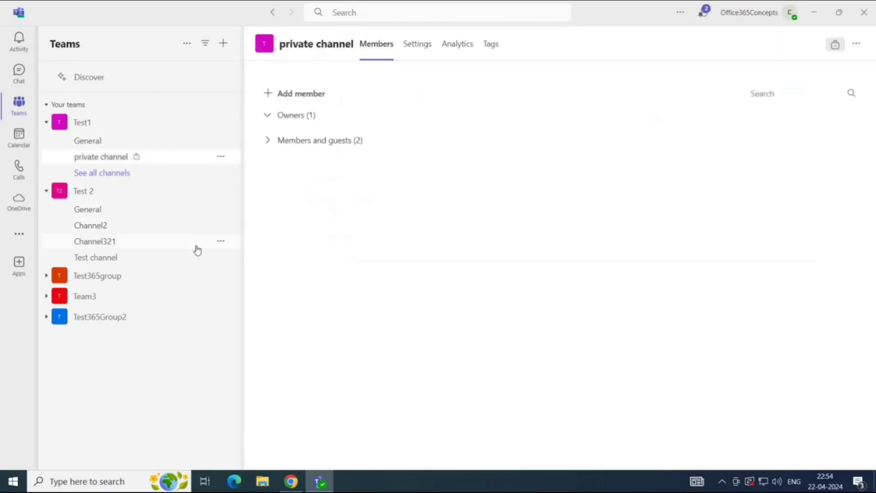
left_click(416, 45)
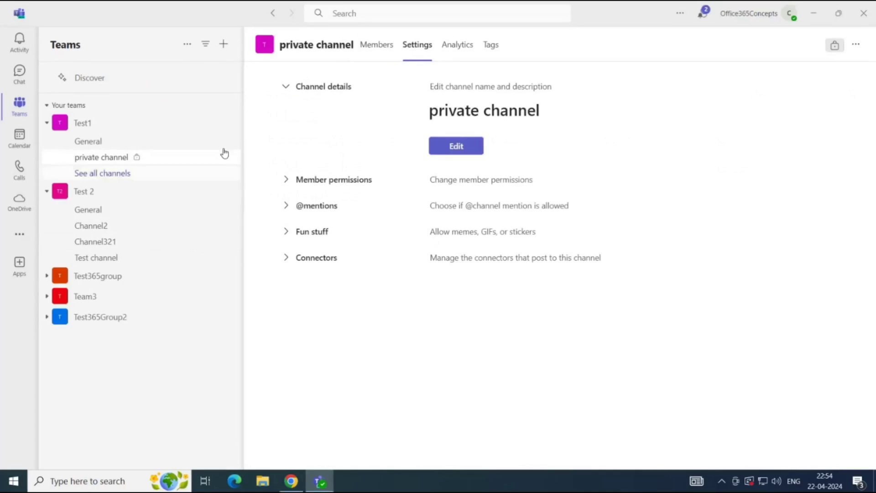
left_click(221, 143)
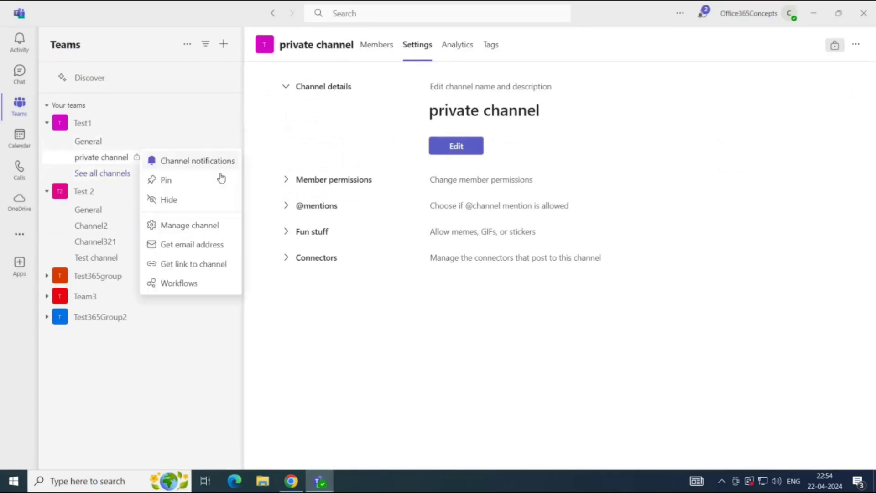
left_click(190, 226)
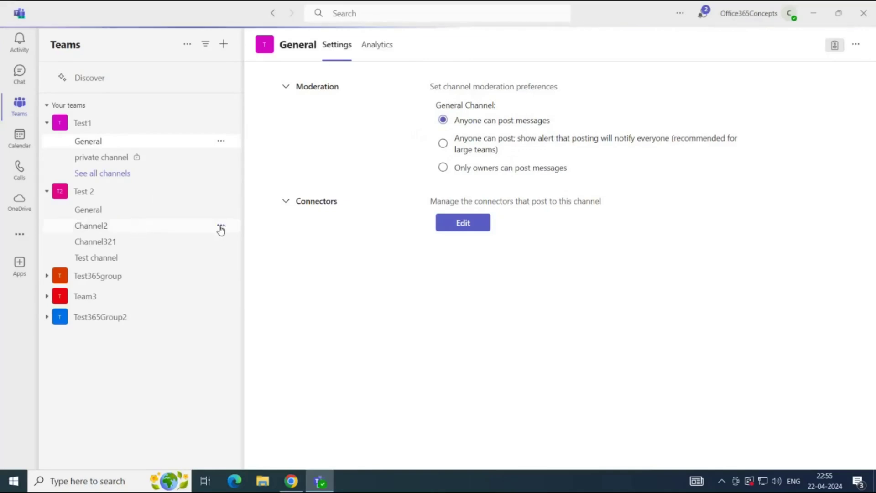
Open Channel2's settings page and its channel moderation dropdown.
left_click(221, 227)
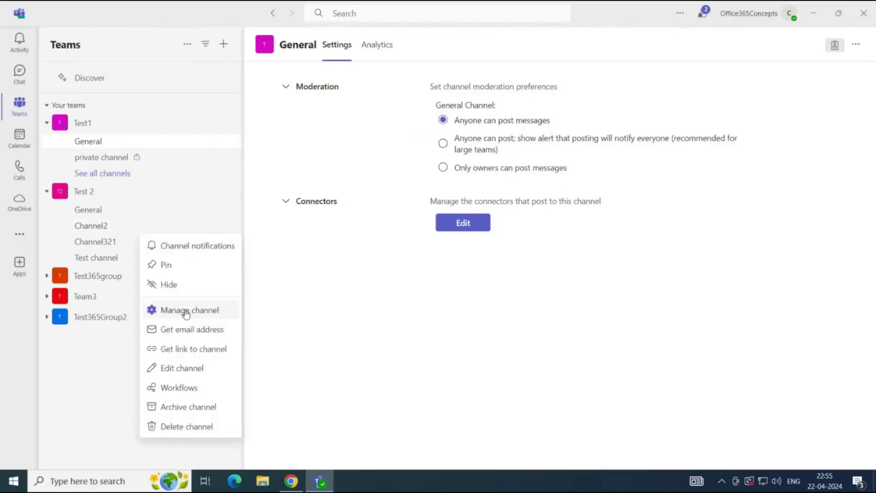
left_click(168, 312)
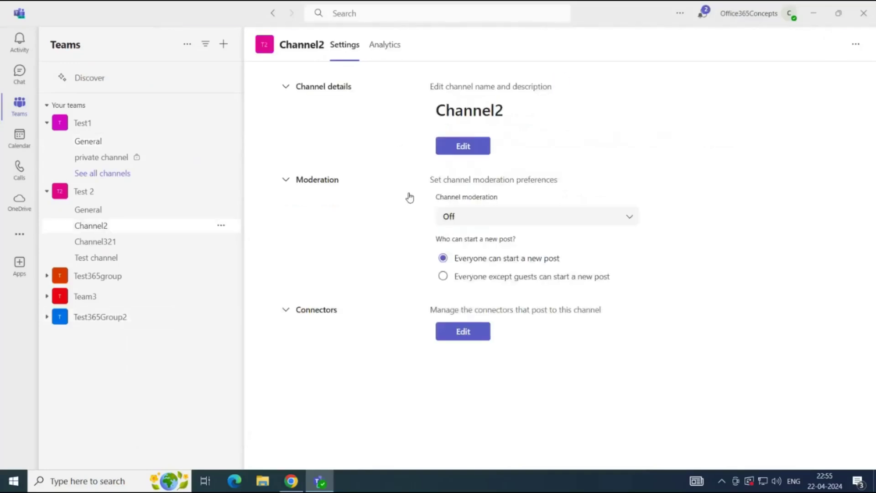
left_click(485, 220)
Re-expand the Moderation section and set Channel2's channel moderation to On.
left_click(802, 187)
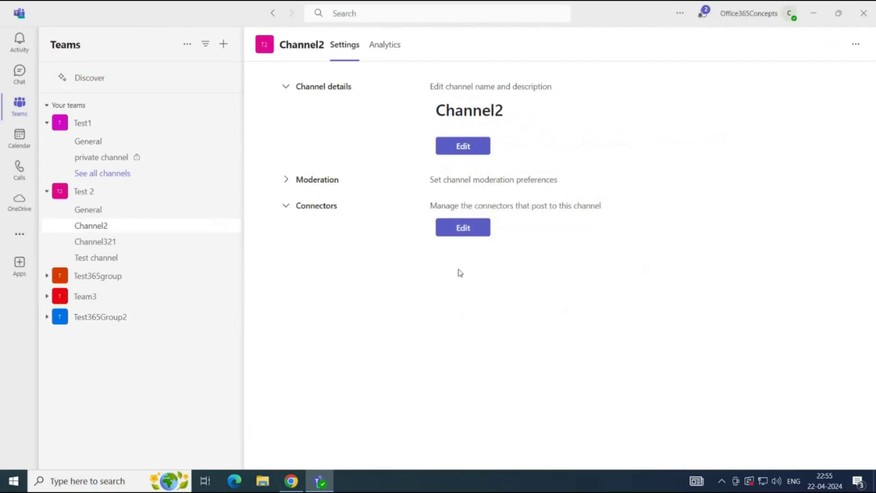
left_click(304, 183)
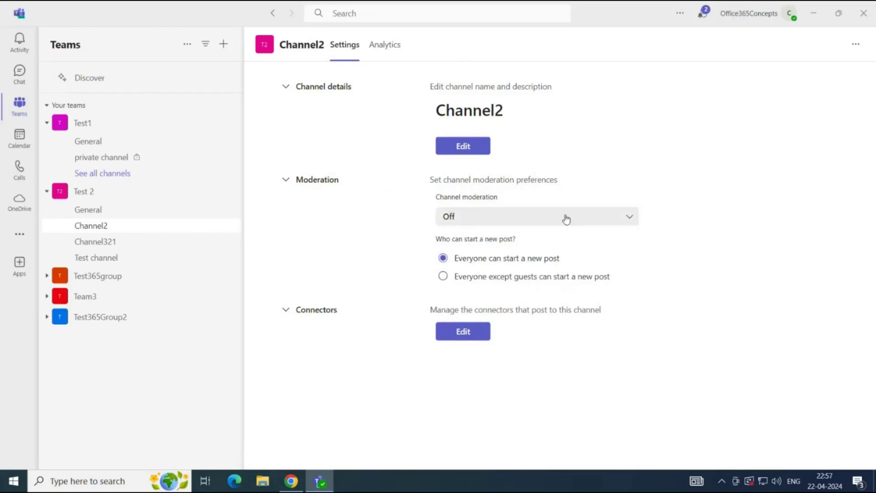
left_click(493, 219)
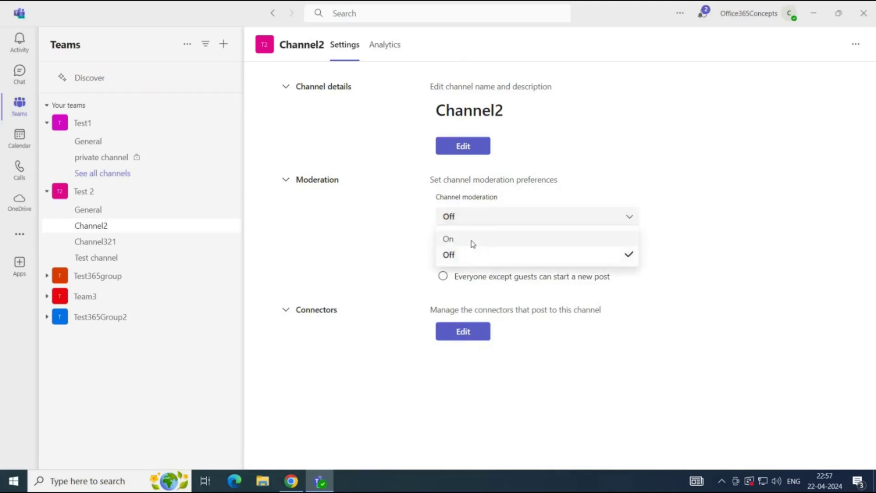
left_click(473, 242)
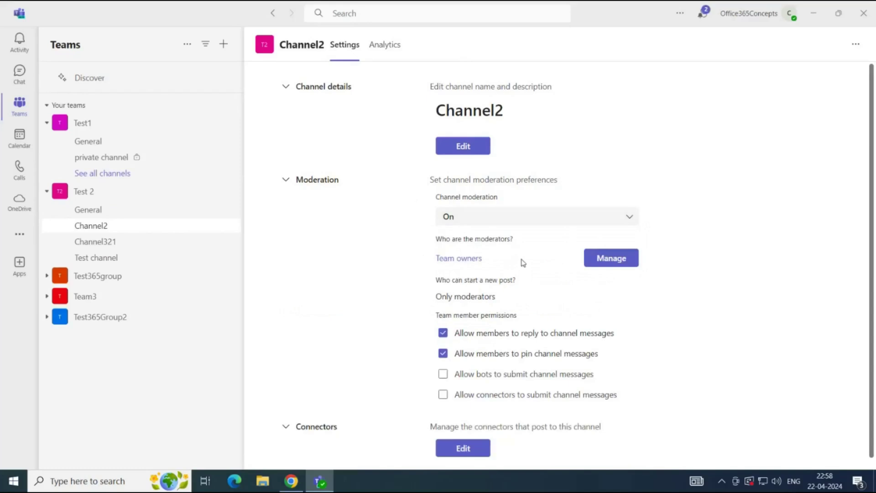
Add a searched team member as a Channel2 moderator and save the list.
left_click(609, 259)
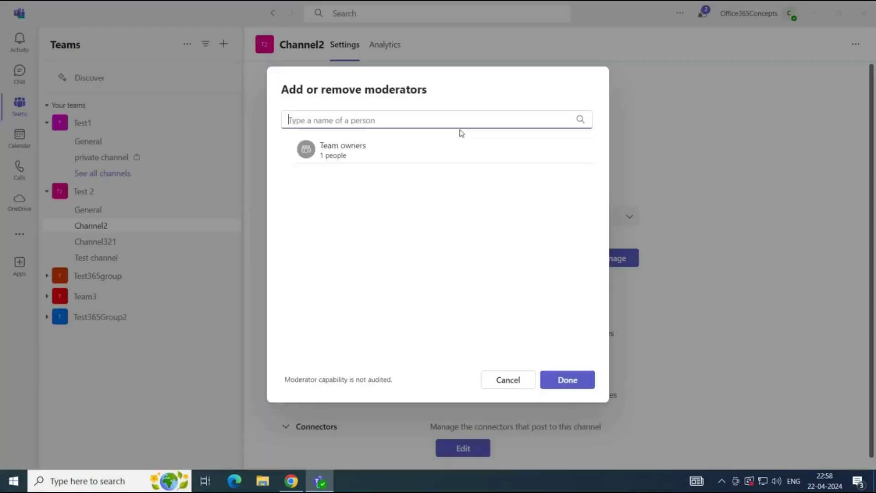
type("bobross")
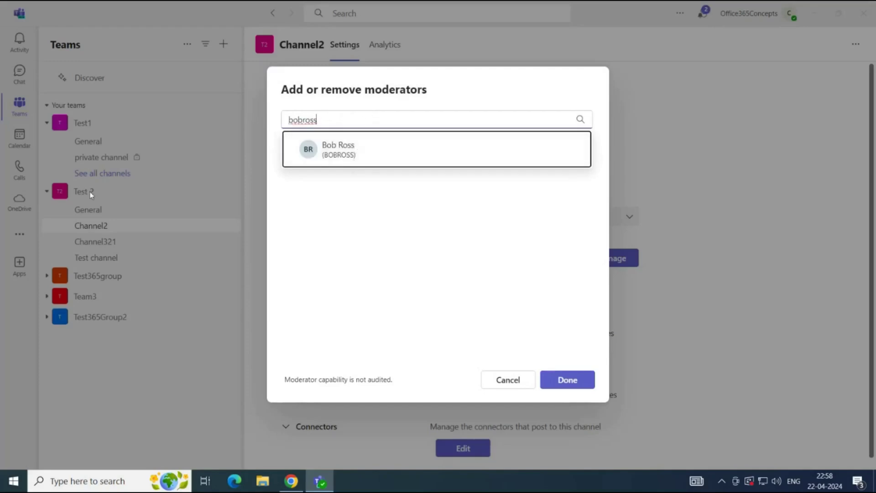
left_click(344, 147)
left_click(581, 384)
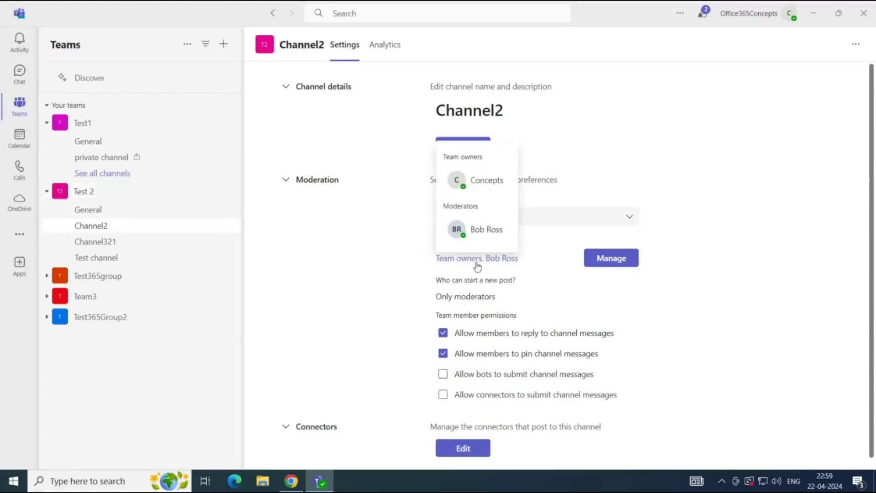
Reopen the moderator list and remove the member just added.
left_click_drag(437, 110, 537, 114)
left_click(536, 114)
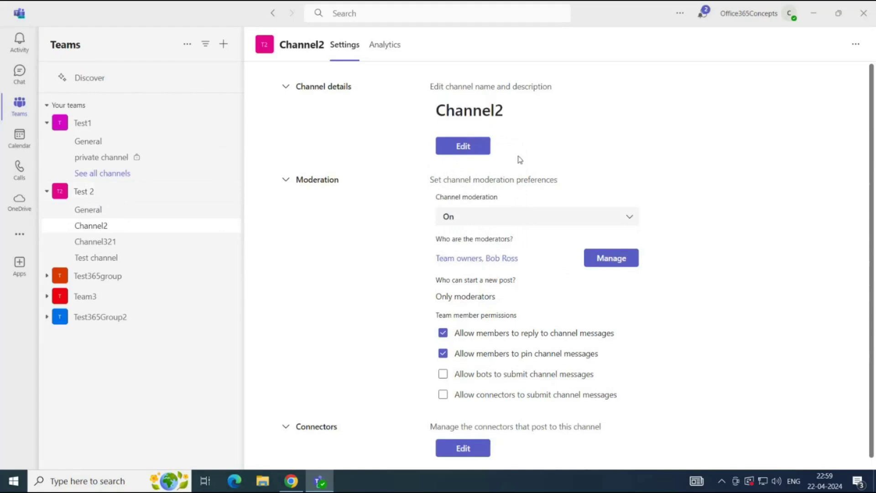
left_click(622, 260)
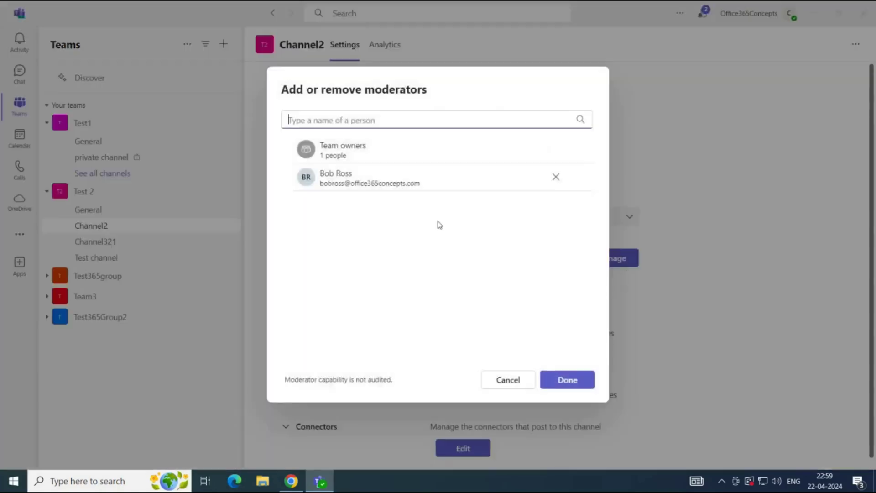
left_click(554, 179)
Save moderators as team owners only and review the moderators-only posting rule.
left_click(558, 380)
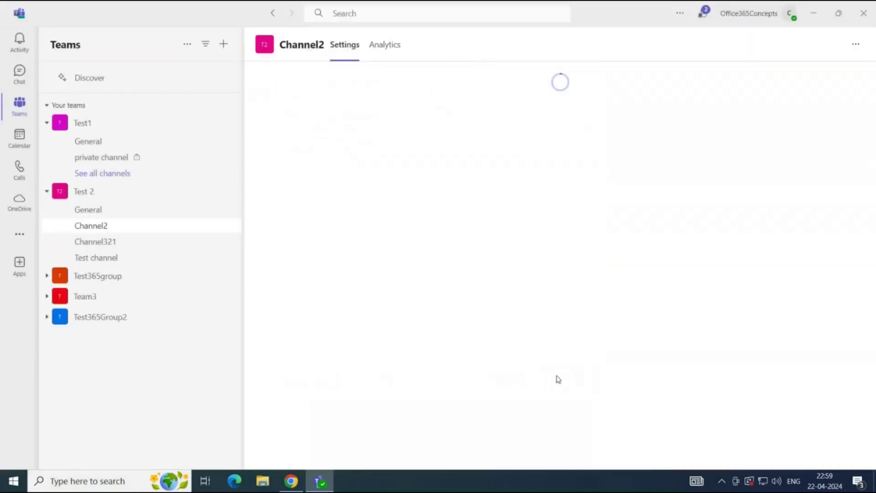
mouse_move(499, 269)
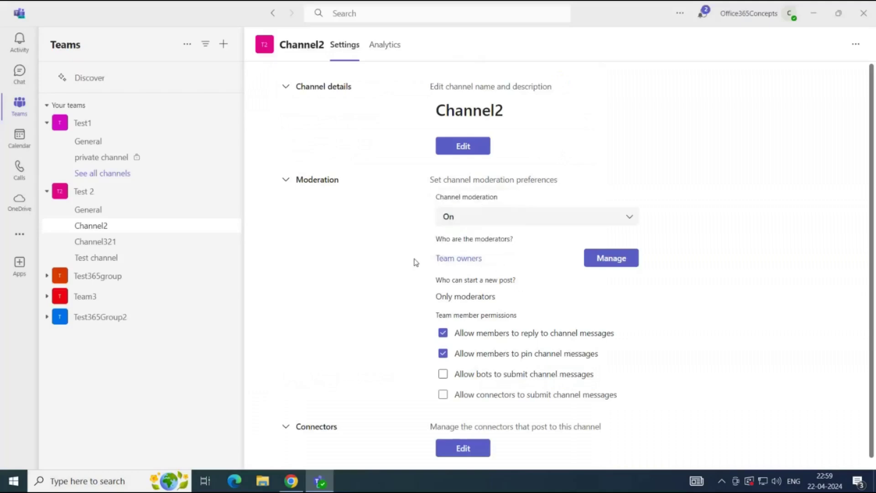
left_click_drag(437, 280, 519, 301)
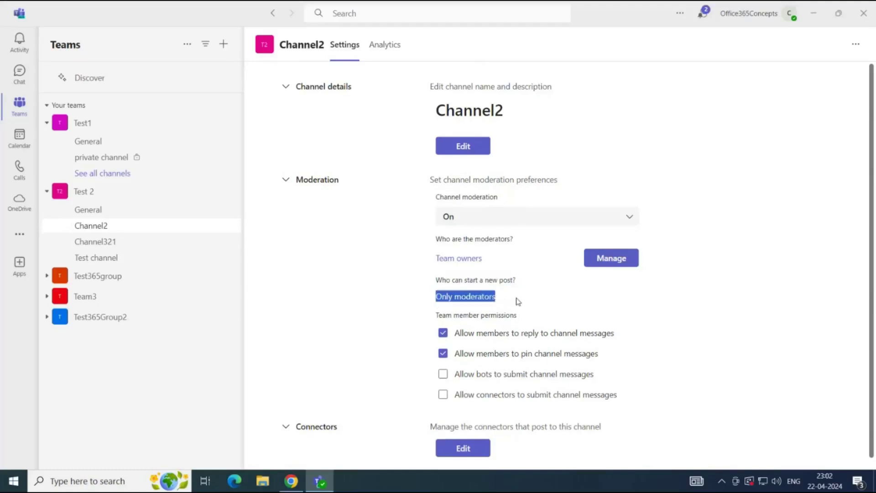
left_click(519, 302)
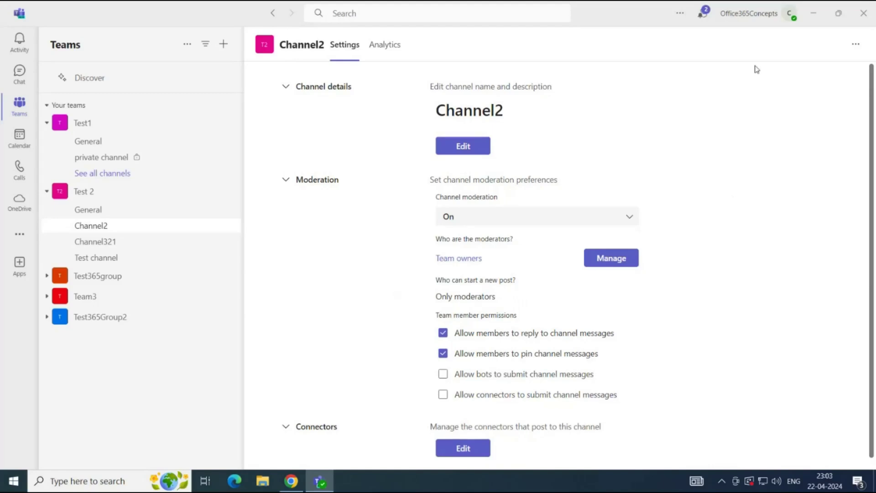
Check Channel2 from the regular member account, then switch back to the team owner.
left_click(790, 15)
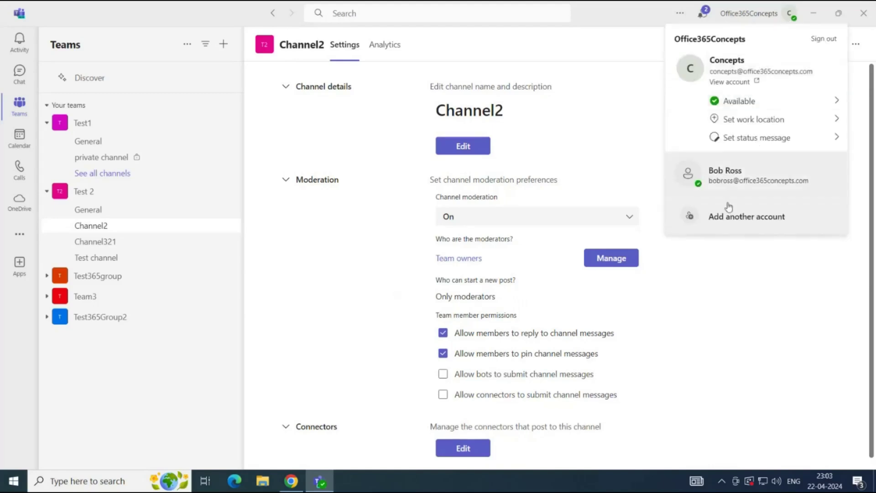
left_click(757, 183)
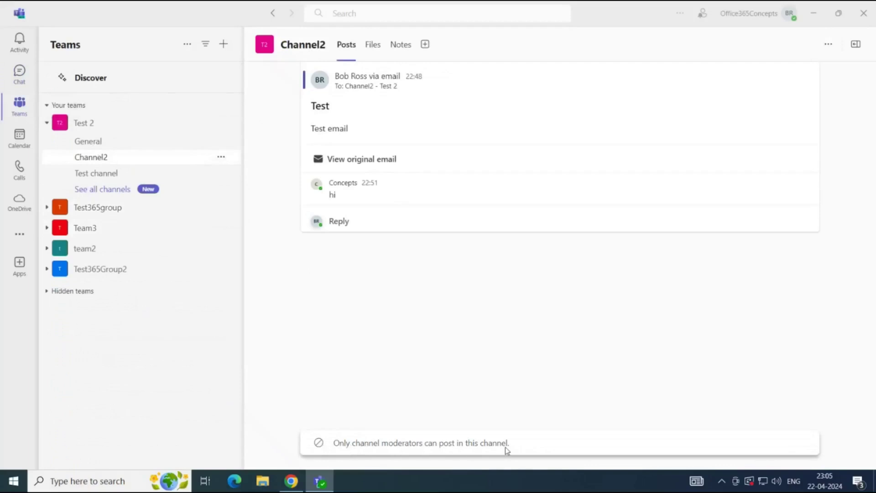
left_click(790, 13)
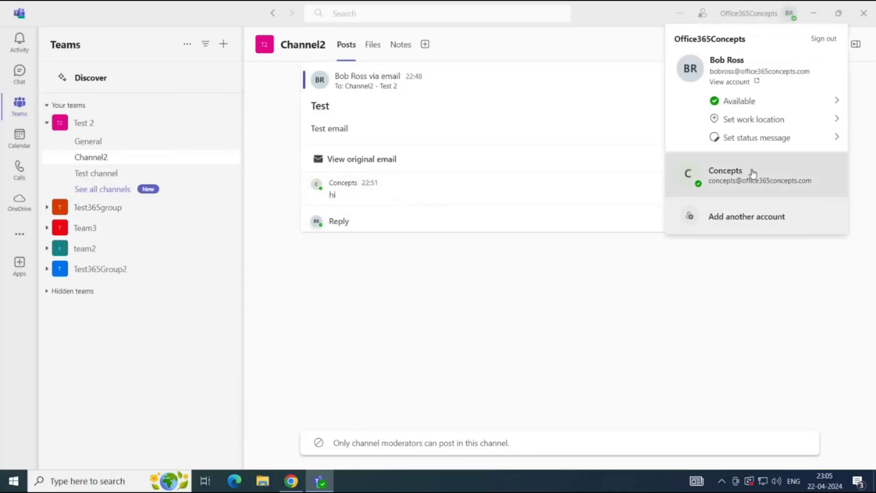
left_click(752, 174)
left_click(12, 108)
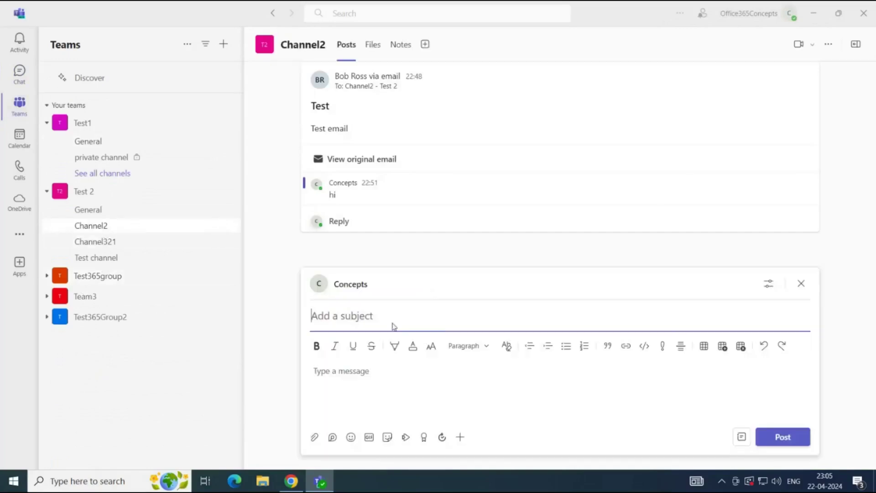
Post a new Channel2 message with subject 'hi' and body 'hi'.
type("hi")
key("Tab")
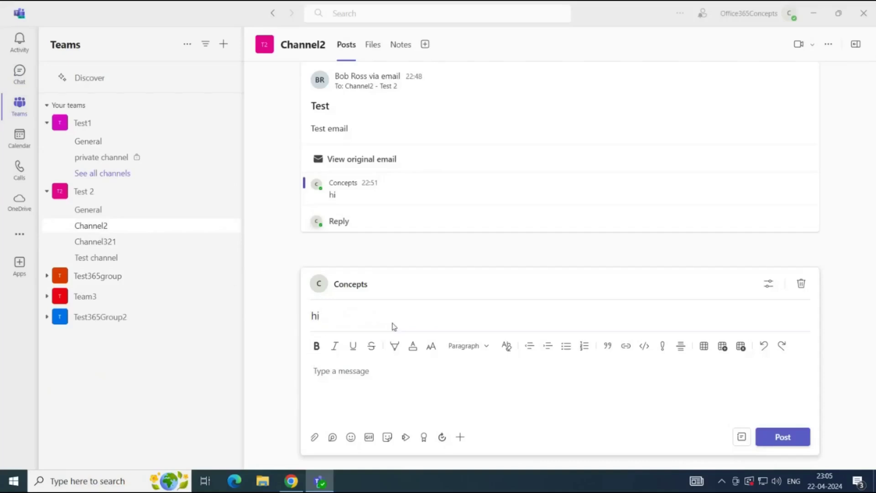
type("hi")
left_click(787, 446)
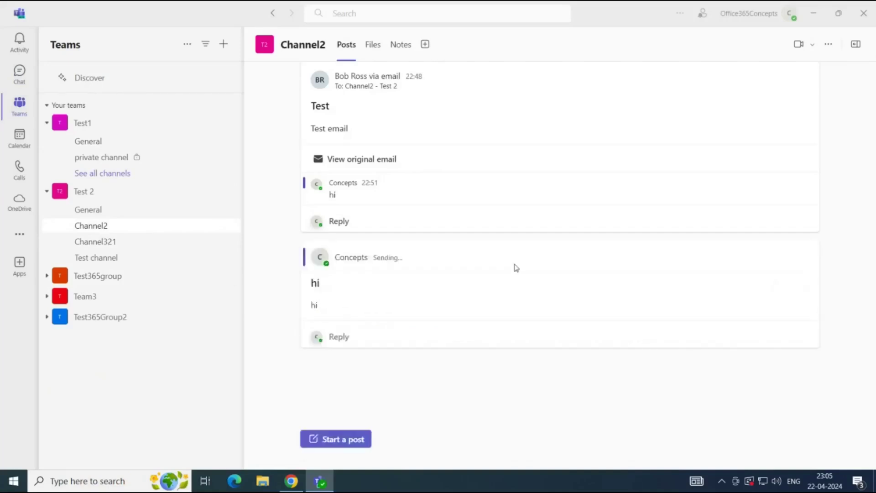
left_click(791, 13)
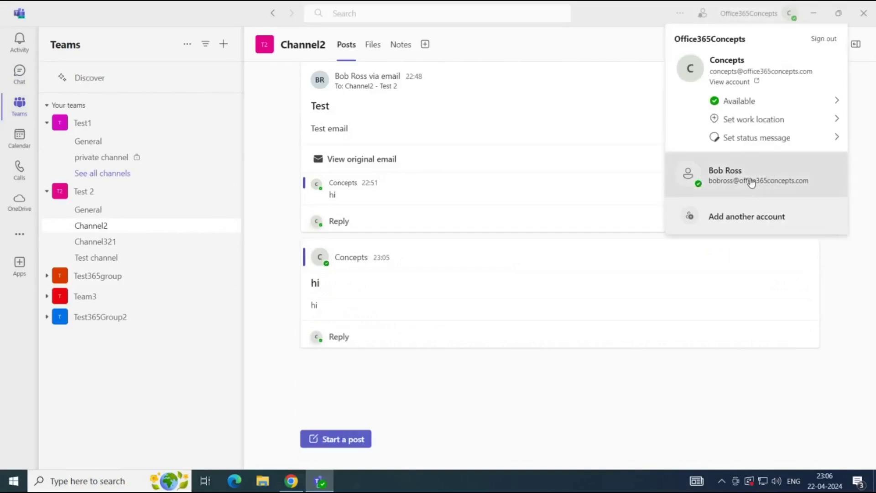
As the team member, reply 'Hello' to the owner's 'hi' post in Channel2.
left_click(751, 180)
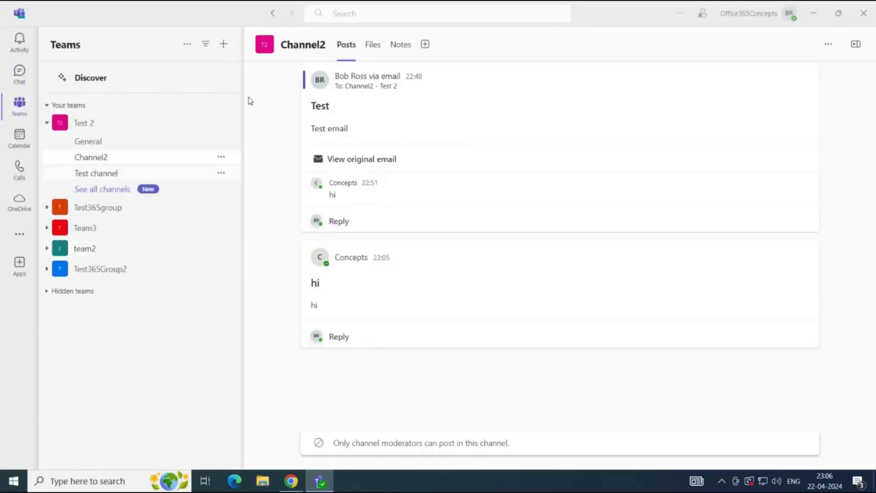
left_click(337, 342)
type("Hello")
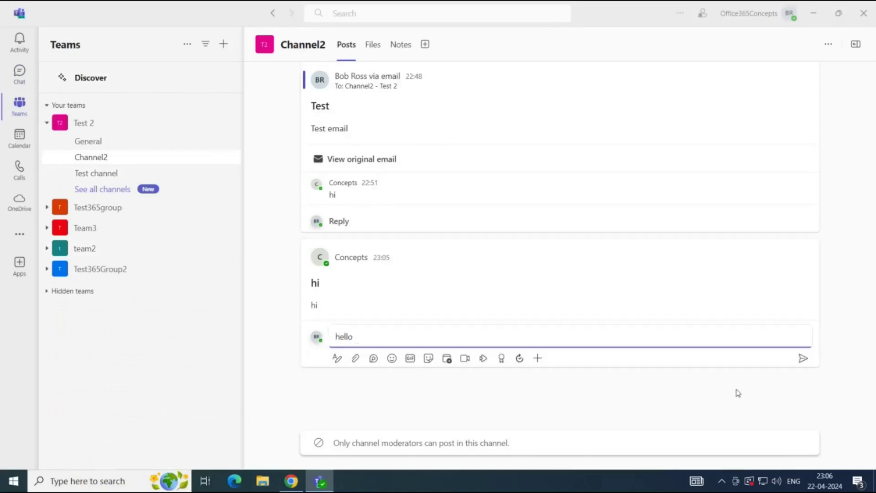
left_click(802, 359)
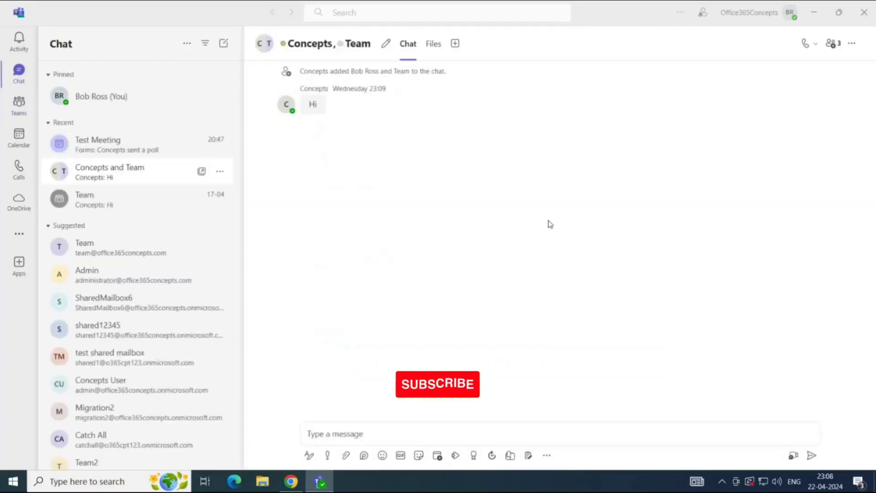
Switch back to the owner's account and go to the Teams view.
left_click(791, 17)
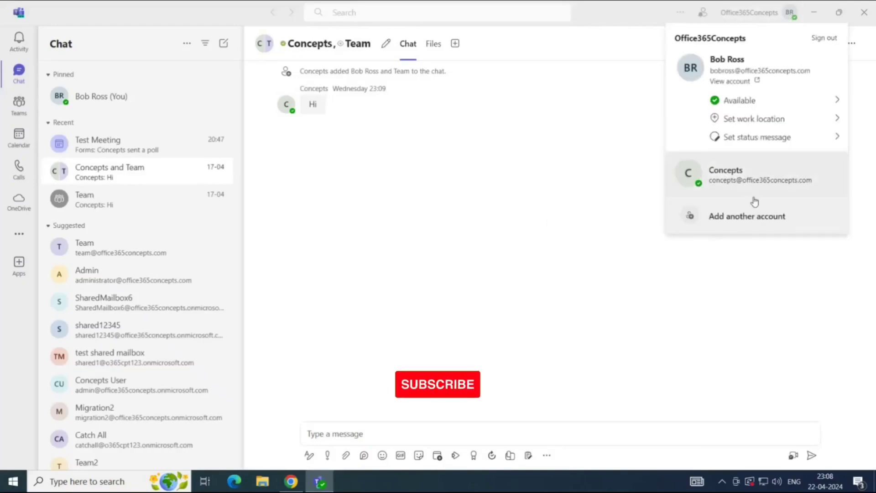
left_click(734, 181)
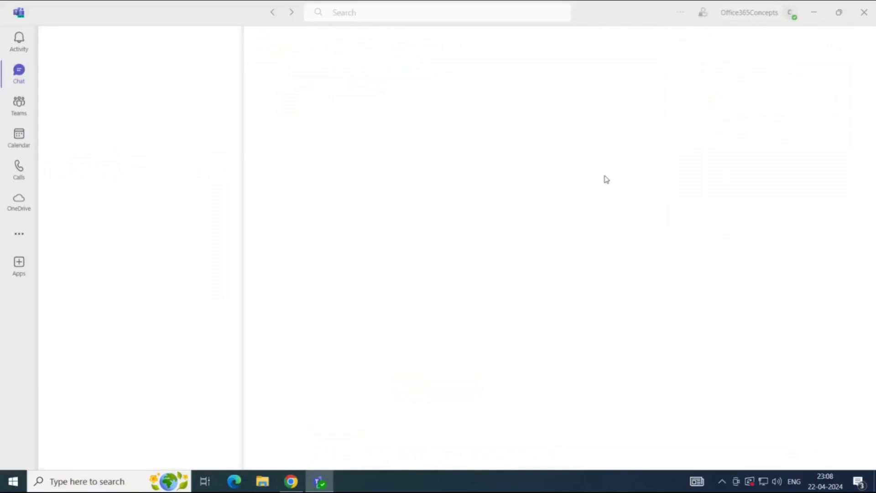
left_click(12, 115)
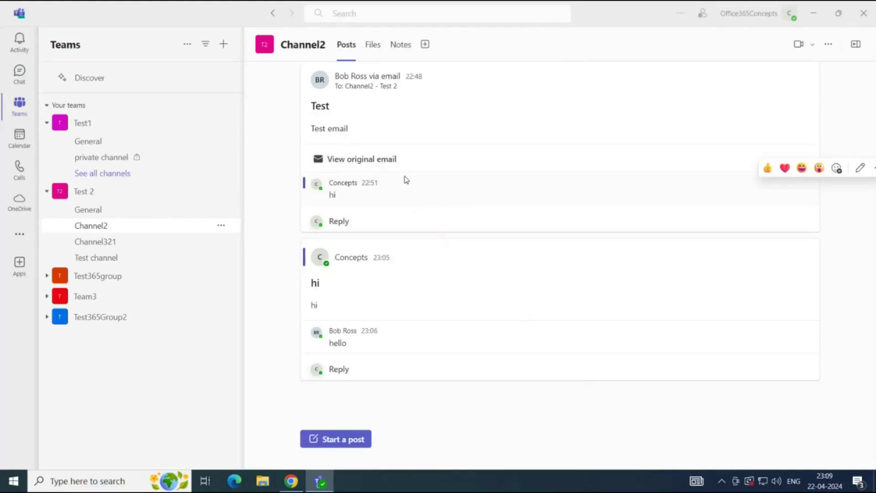
Upload Doc 1, PPT 1 and Test Doc 1 from Downloads into Channel2's Files tab.
left_click(372, 51)
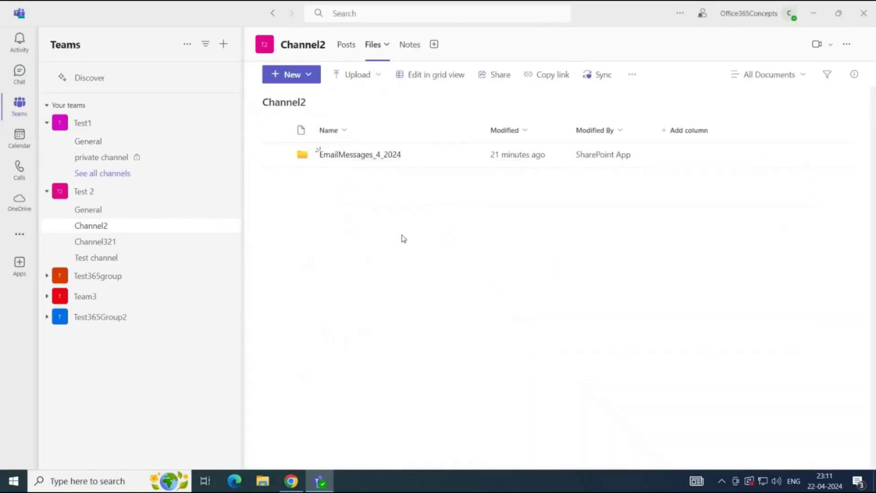
left_click(358, 75)
left_click(341, 98)
left_click_drag(164, 145, 108, 103)
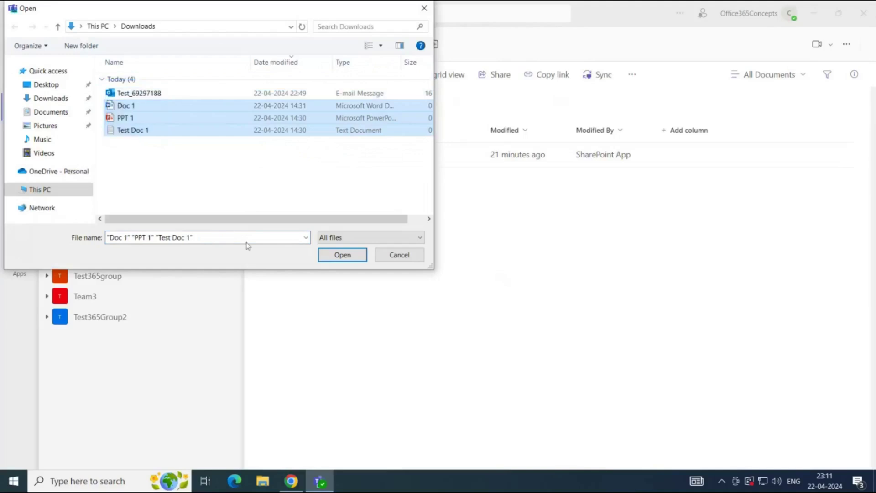
left_click(343, 257)
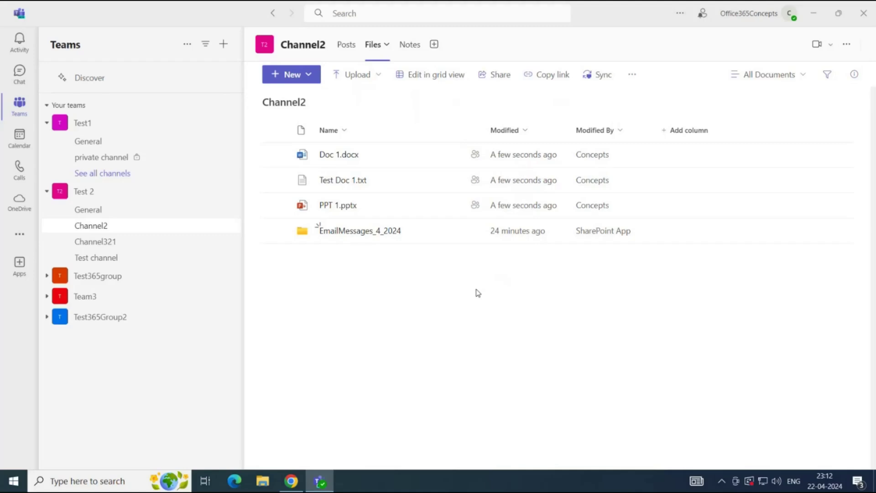
Check Channel2's Notes and add-tab options, then open the SharePoint admin center from Microsoft 365 admin.
left_click(415, 45)
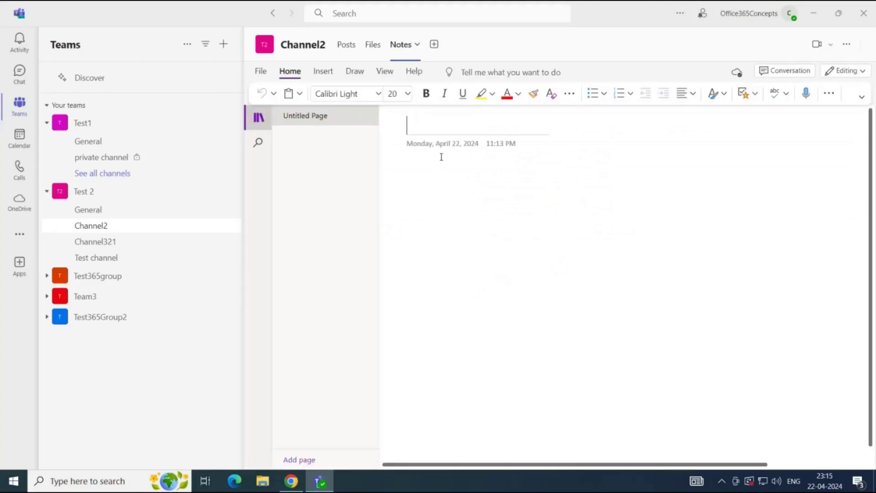
left_click(433, 45)
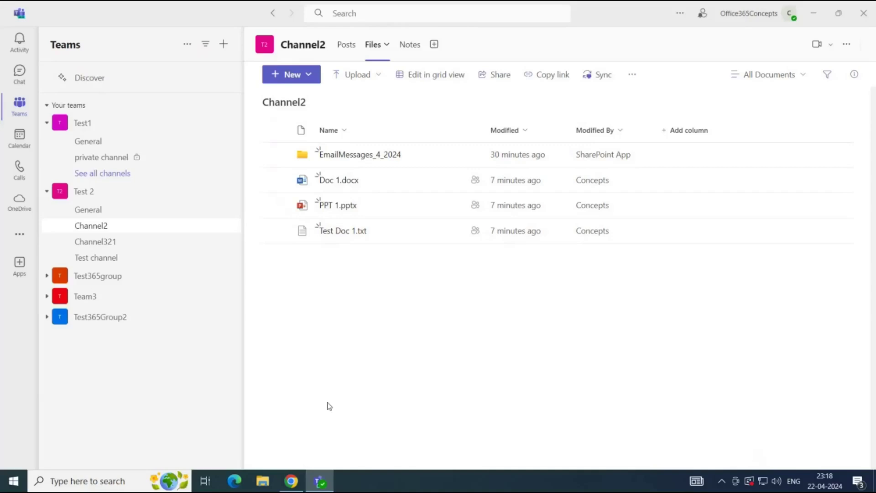
left_click(291, 481)
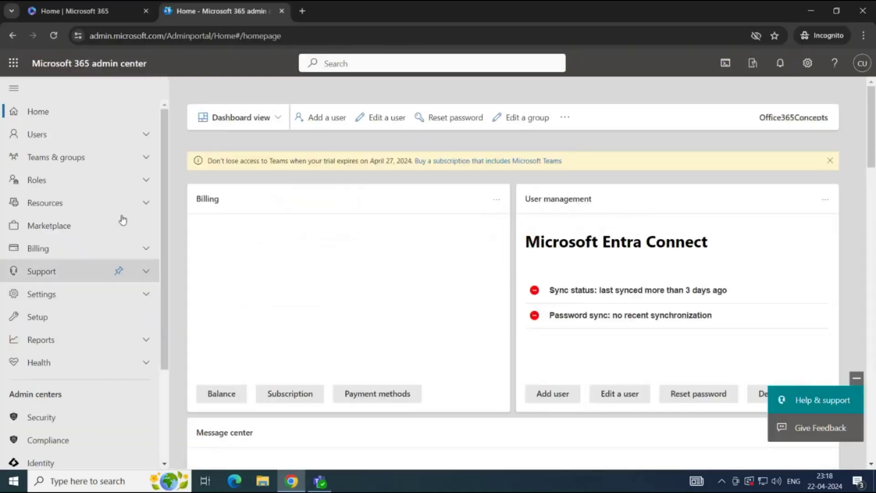
scroll(64, 292, "down", 3)
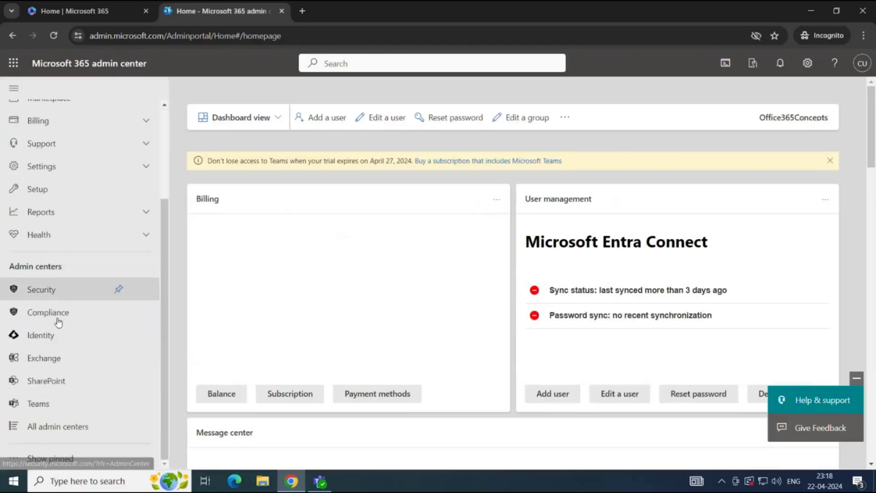
left_click(63, 380)
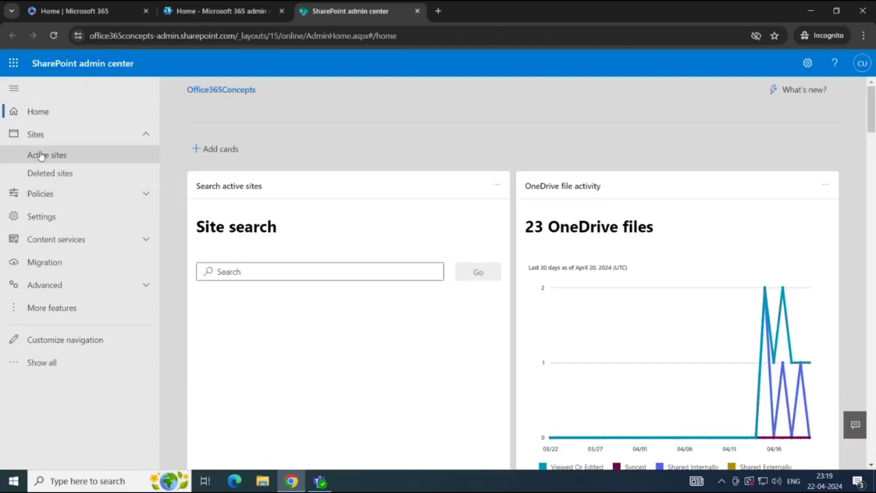
Show the SharePoint admin center's Active sites list, including Test 2, team1 and Test1.
left_click(47, 155)
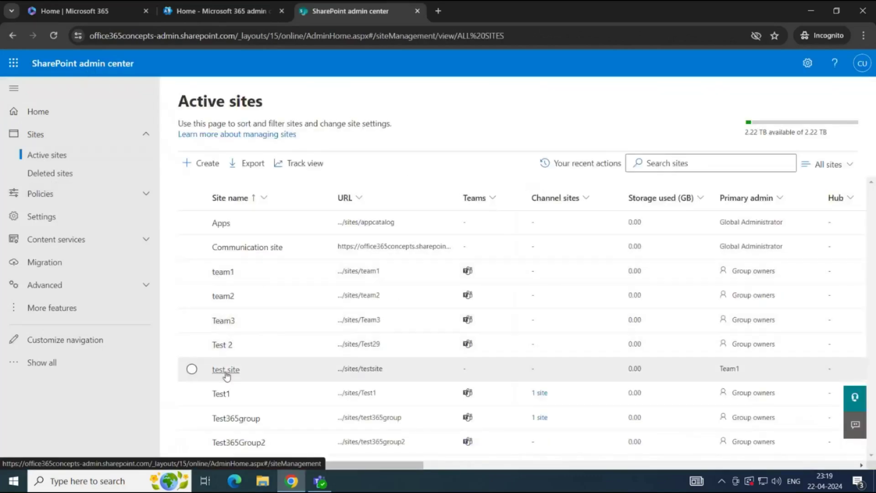
mouse_move(469, 271)
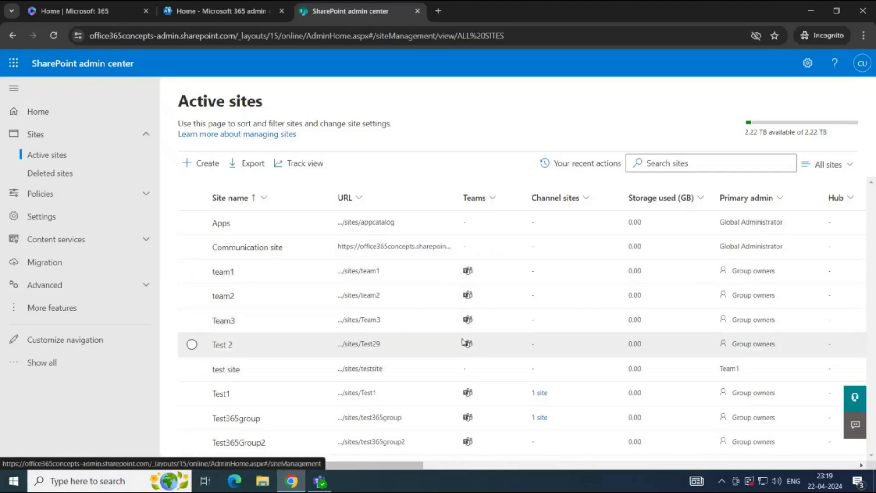
Open the Test 2 site's Documents Channel2 folder and compare its files with Teams.
left_click(370, 346)
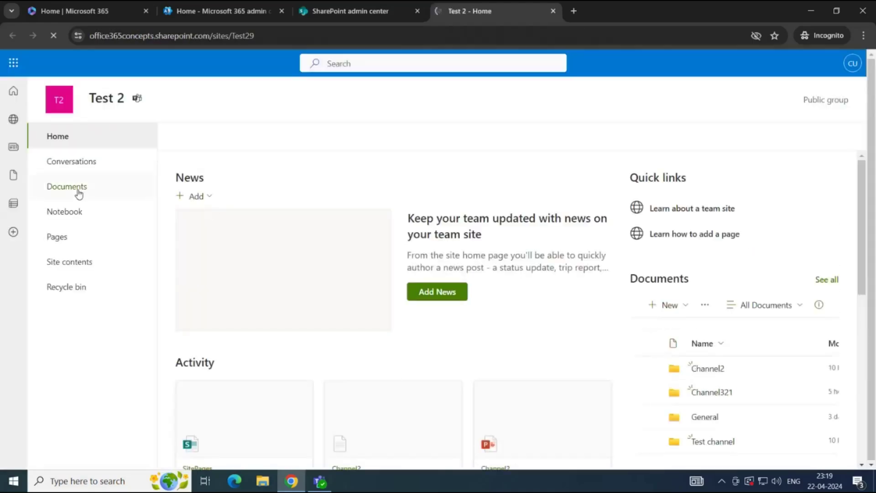
left_click(78, 191)
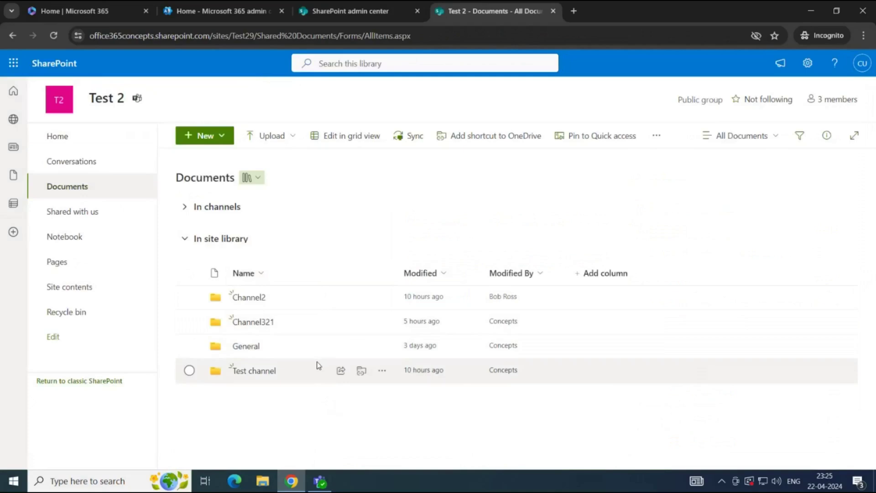
left_click(316, 479)
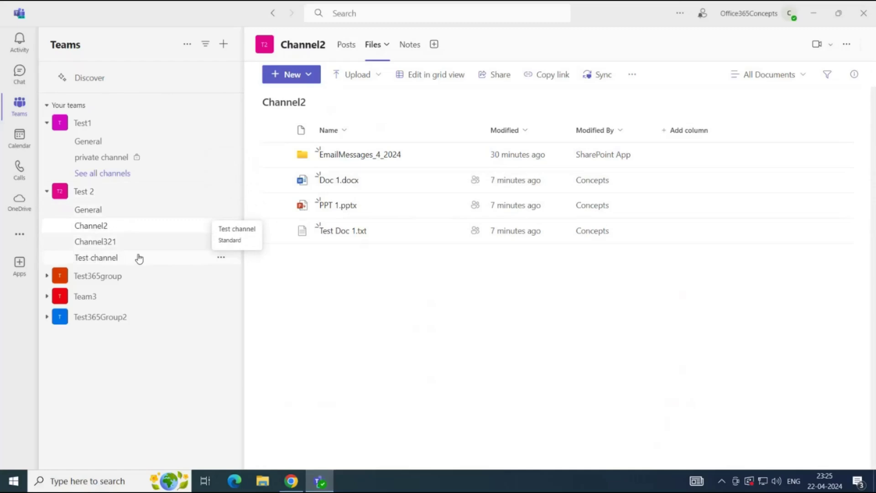
left_click(291, 482)
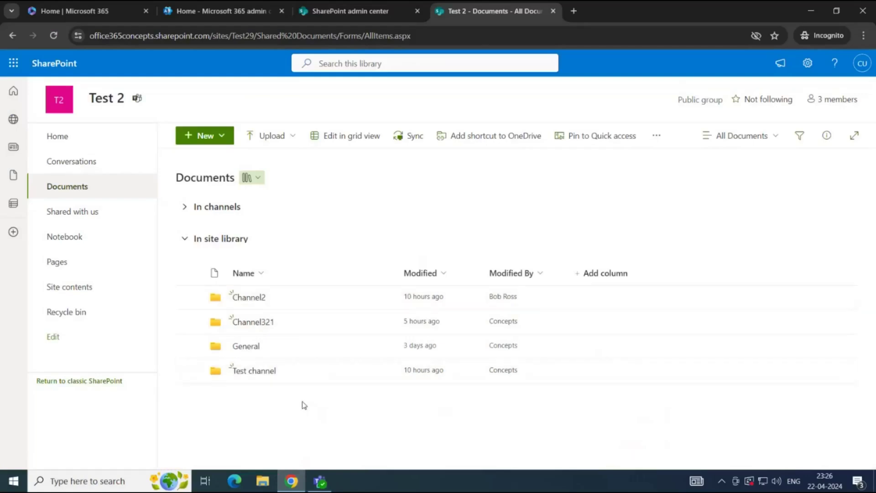
left_click(249, 297)
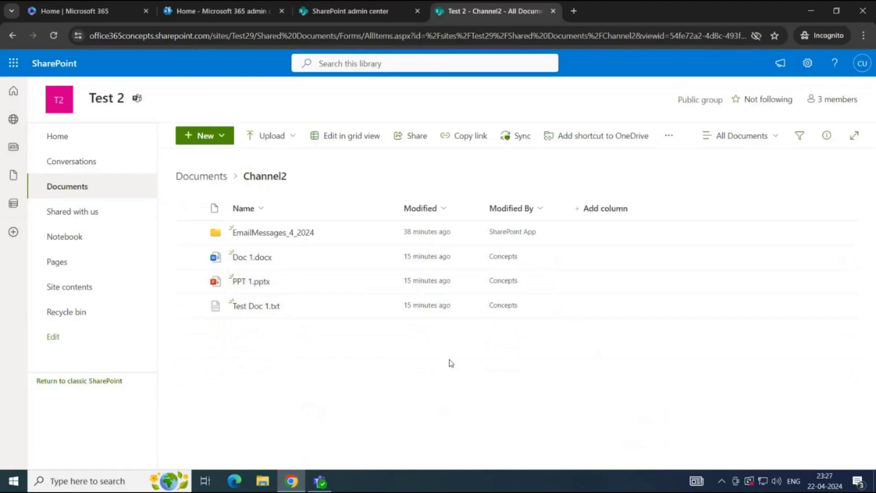
left_click(320, 481)
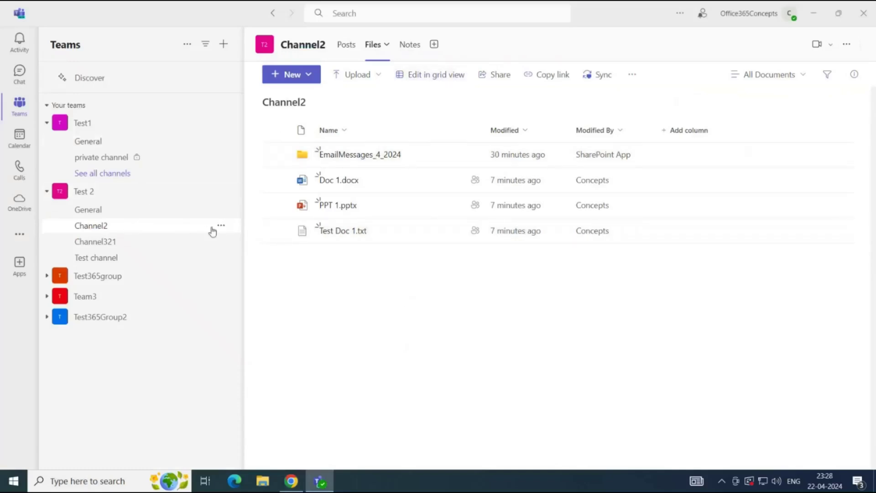
Open Channel2's file library in SharePoint from the Files tab's overflow menu.
left_click(633, 74)
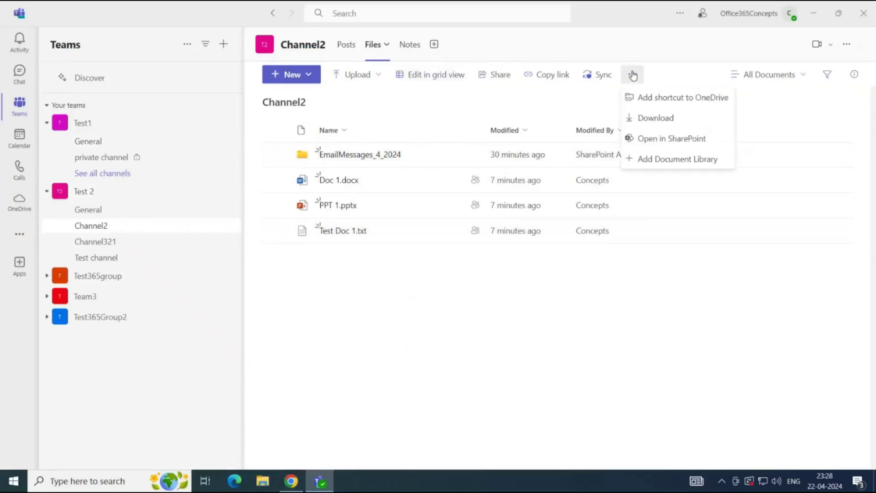
left_click(700, 141)
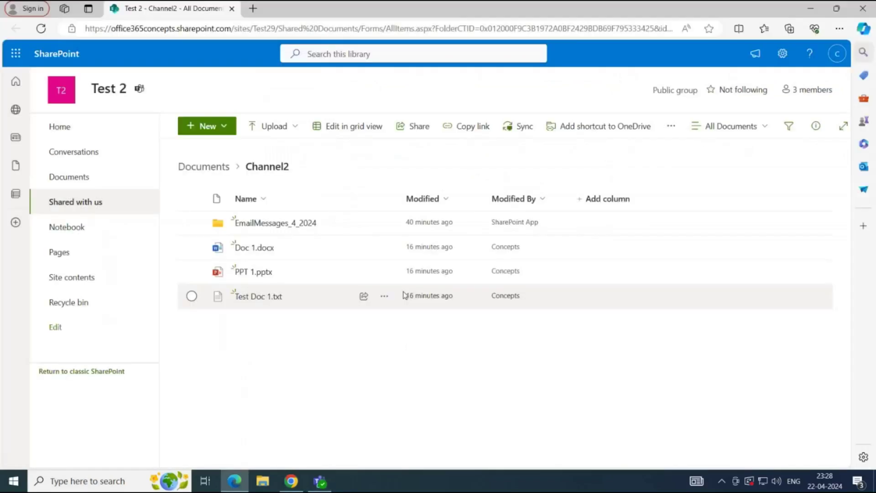